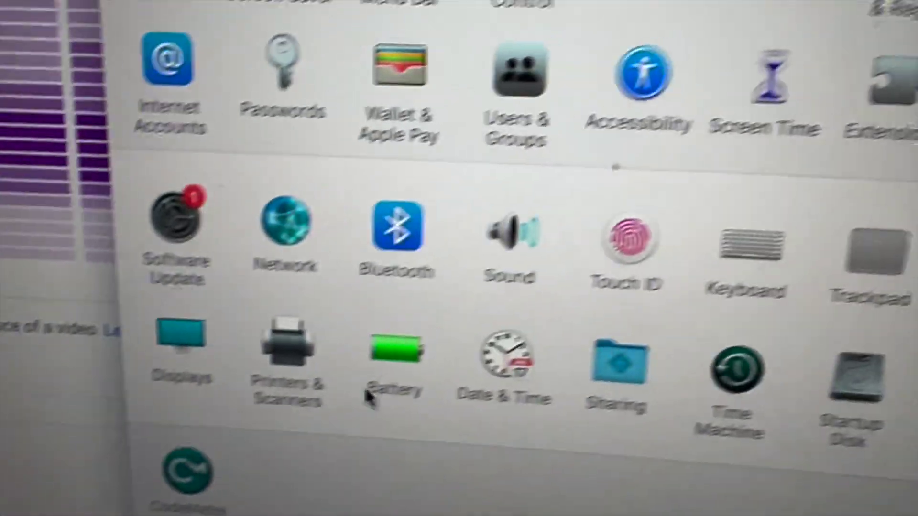
- Open the Bluetooth pane in System Preferences to reach the Bluetooth on/off control
click(320, 179)
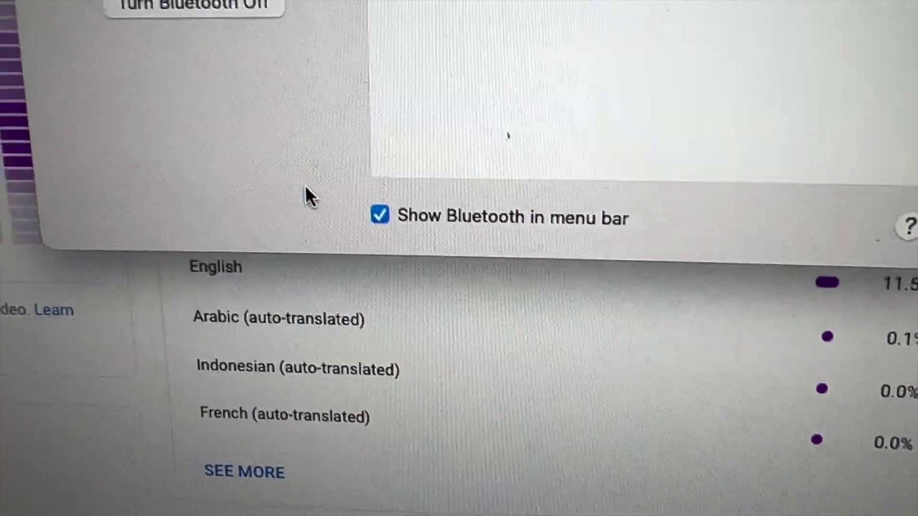